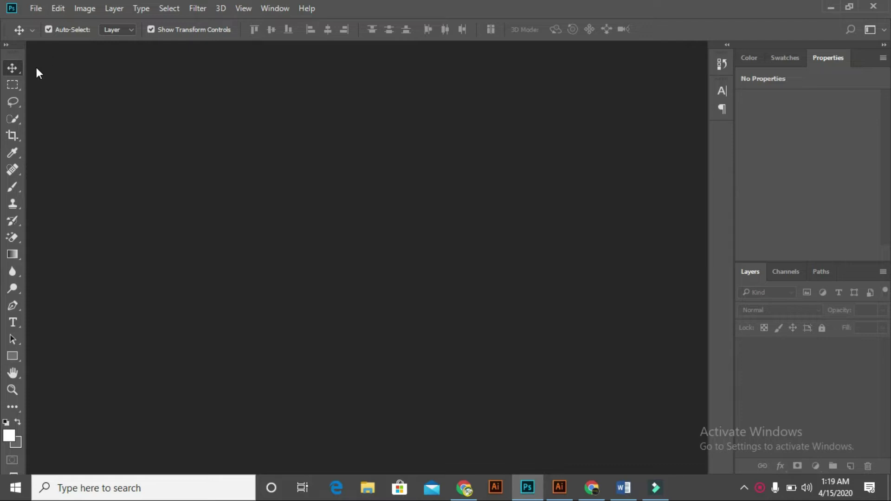
Step: Activate the Rectangular Marquee tool
left_click(13, 88)
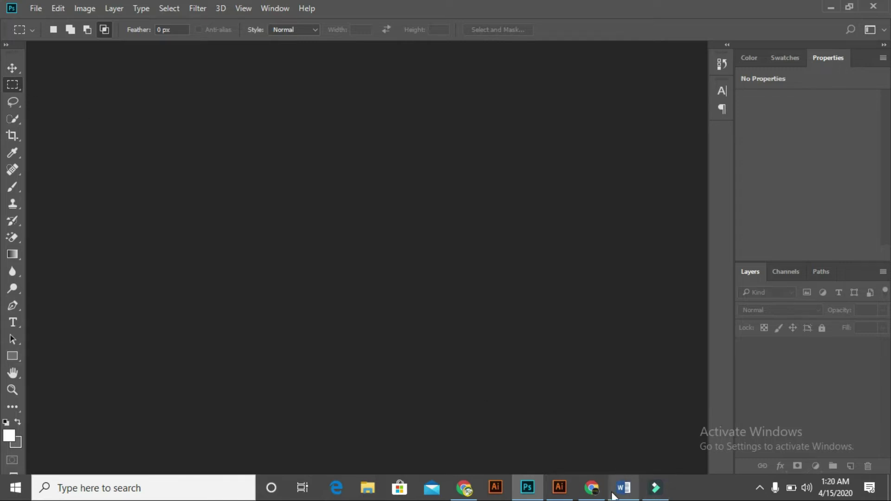
Step: Switch to Chrome and search Google Images for "shapes" in a new tab
left_click(593, 489)
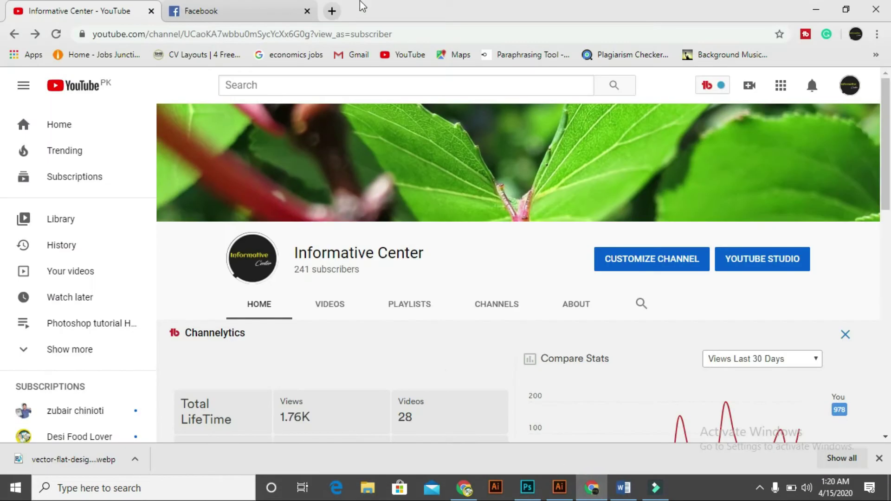
left_click(333, 11)
left_click(319, 31)
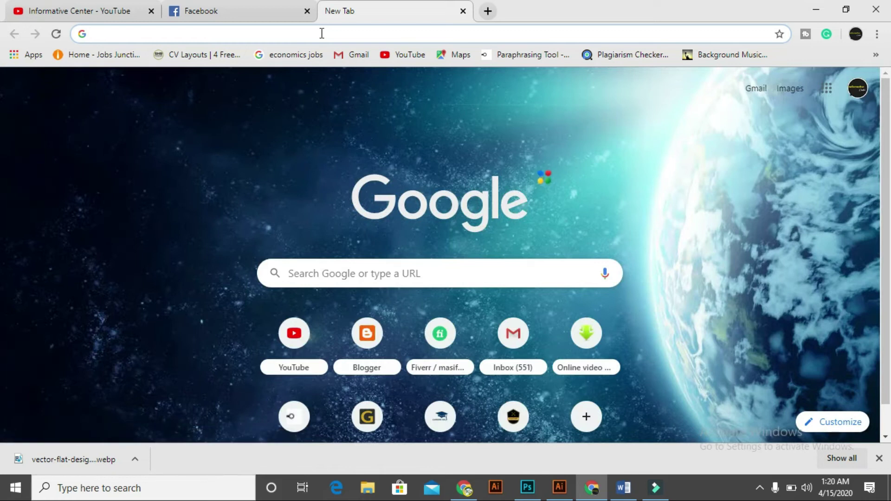
type("shape")
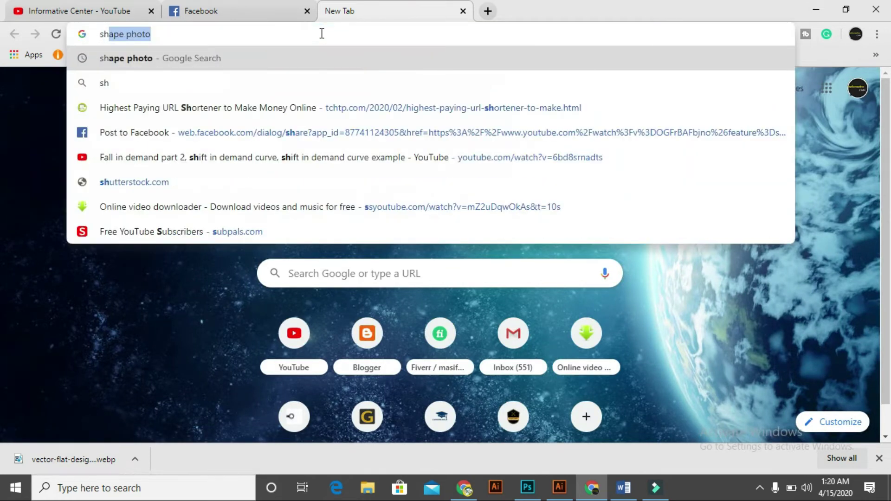
type("s")
key("Return")
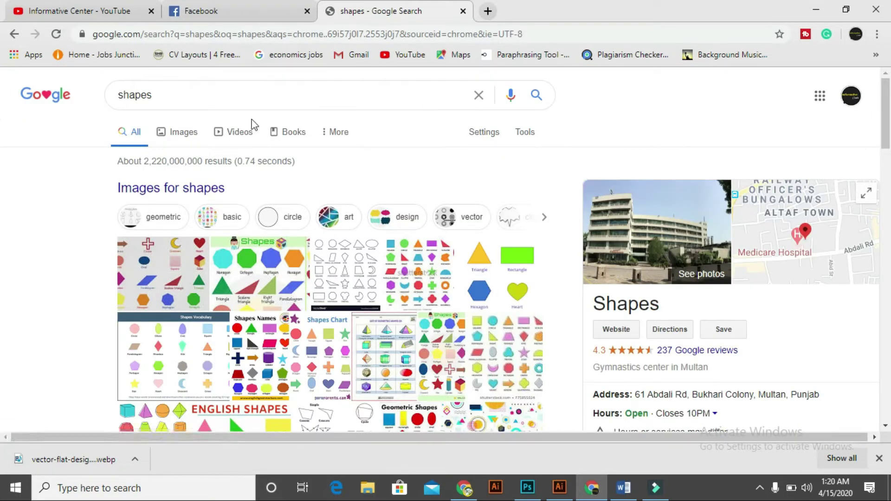
left_click(181, 133)
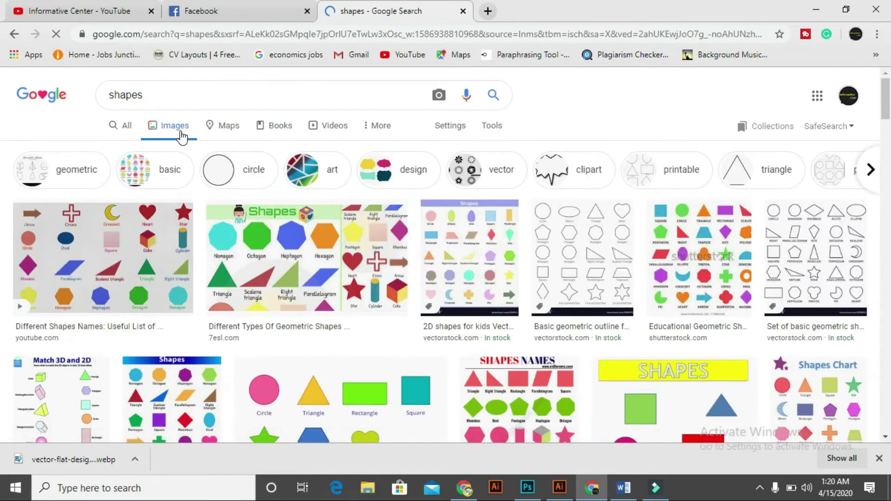
Step: Open the preview of the Medium image showing seven labelled shapes from circle to heart
scroll(384, 184, "down", 3)
left_click(593, 490)
left_click(594, 490)
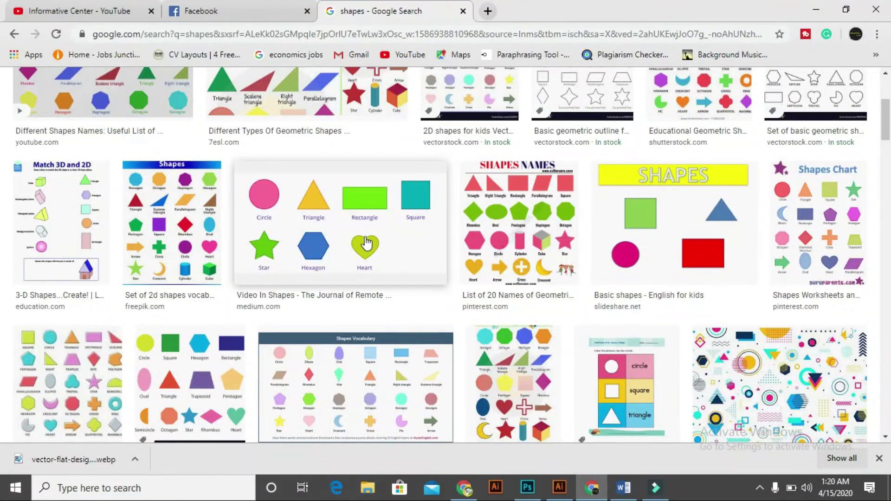
left_click(324, 217)
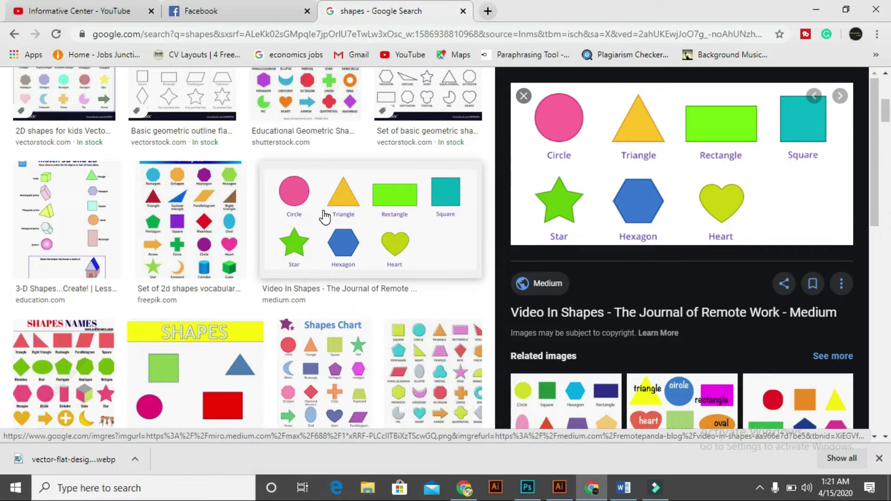
Step: Save the previewed shapes image to the Desktop as a PNG and copy the image to the clipboard
right_click(634, 170)
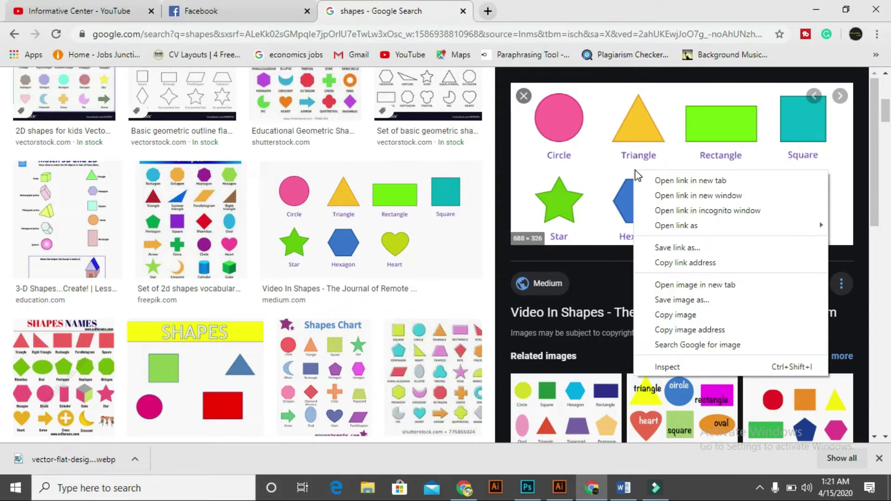
left_click(686, 300)
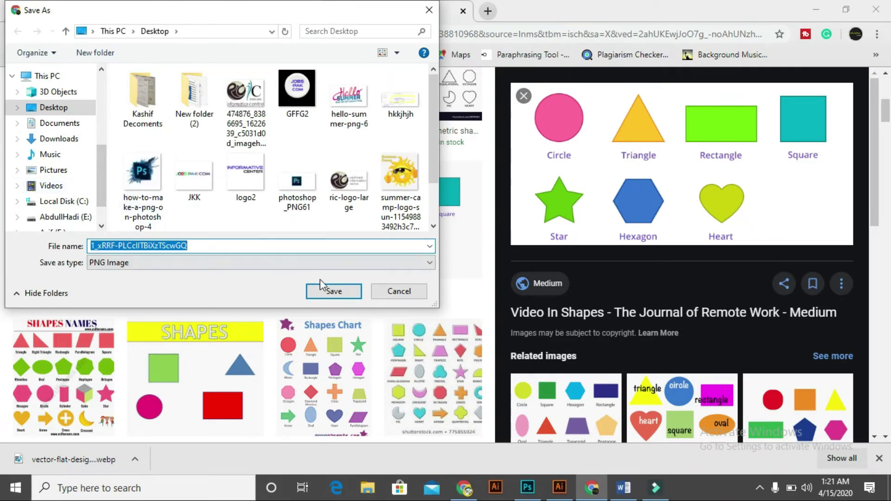
left_click(334, 291)
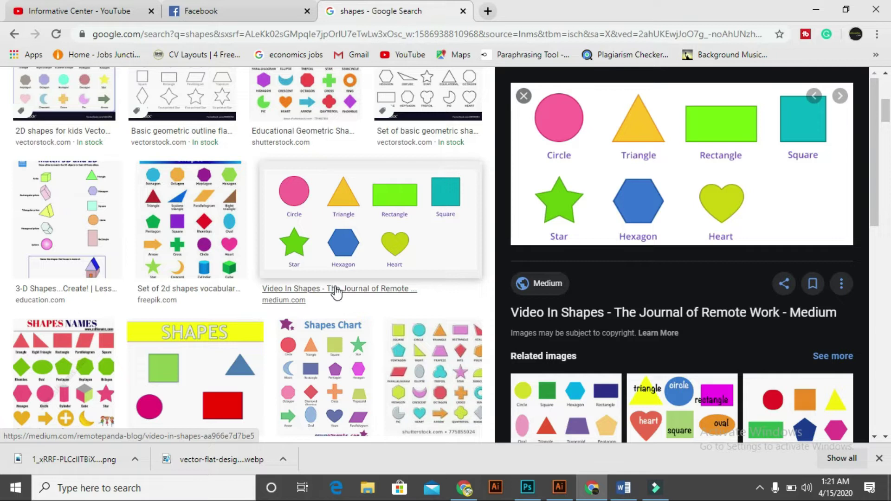
right_click(637, 160)
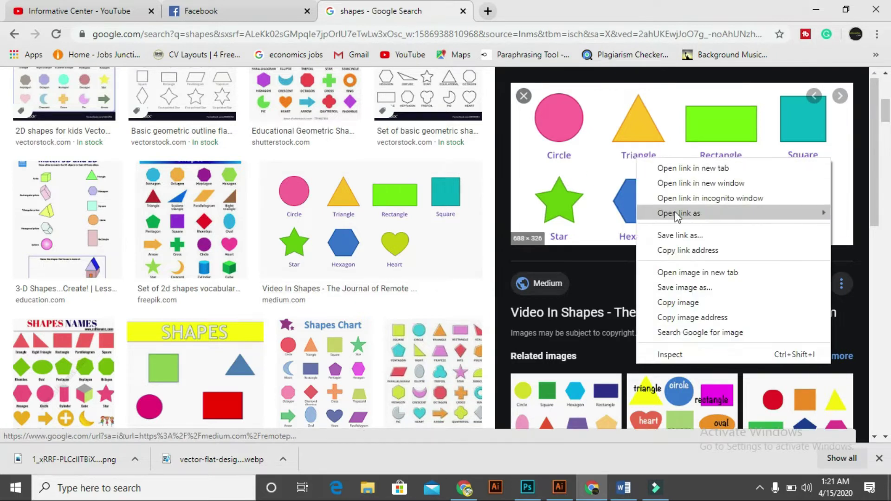
left_click(699, 302)
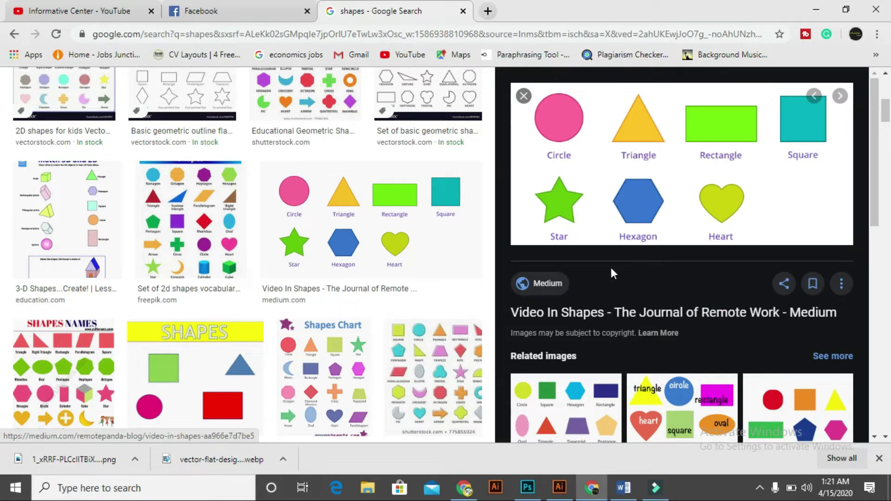
Step: Switch to Photoshop and create a white 688 x 326 px document at 72 ppi from the Clipboard preset
left_click(527, 492)
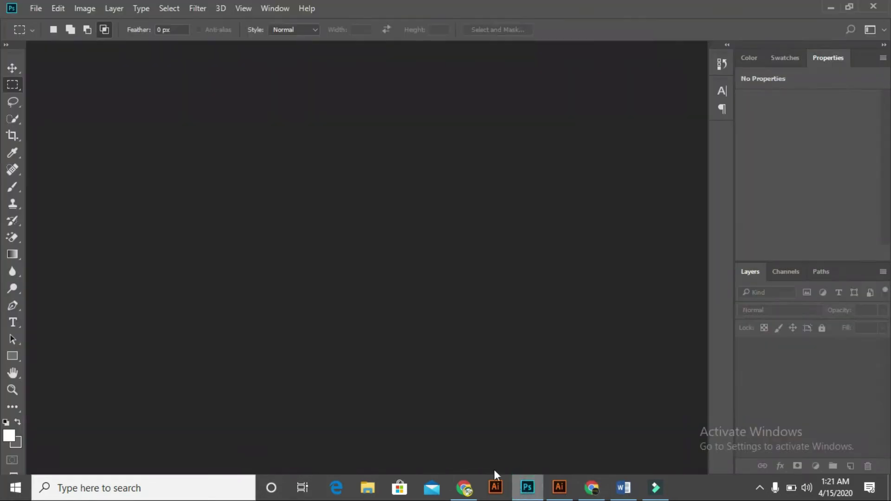
left_click(32, 8)
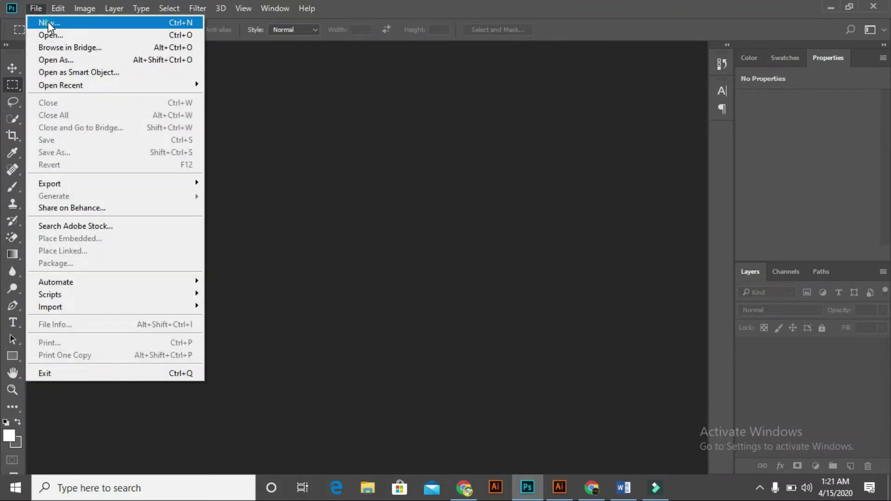
left_click(49, 22)
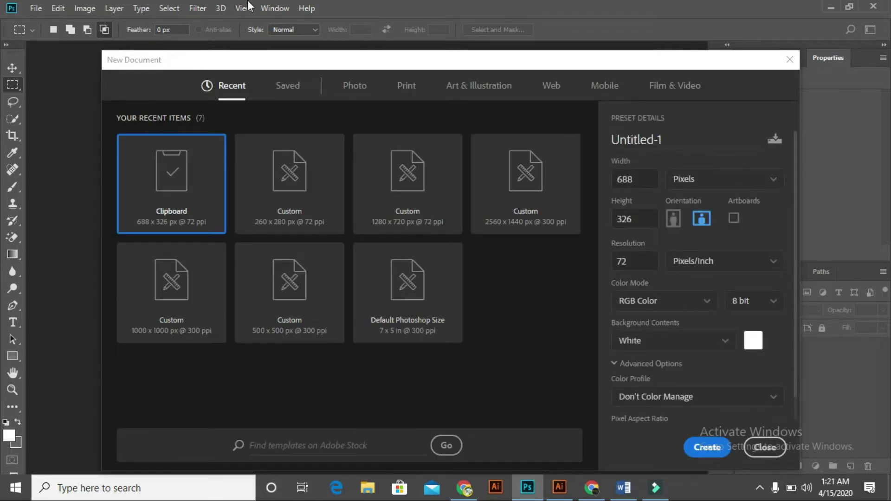
left_click(640, 176)
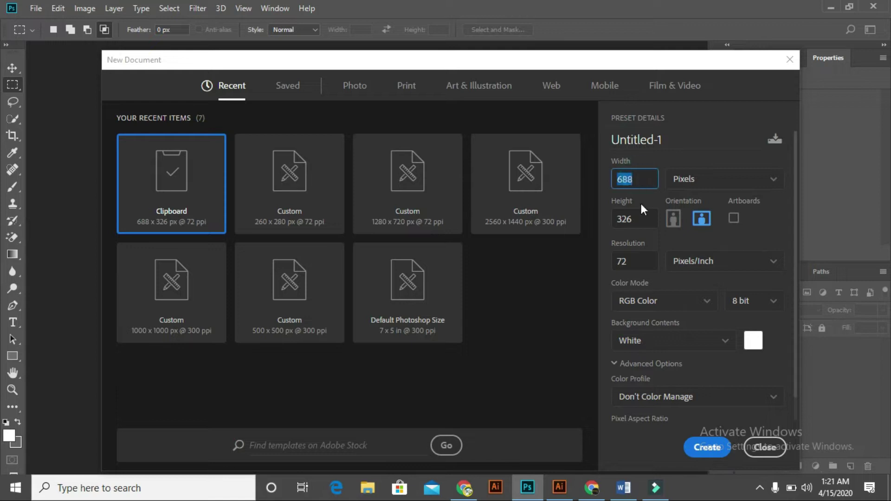
left_click(645, 214)
left_click(642, 181)
left_click(644, 181)
left_click(708, 443)
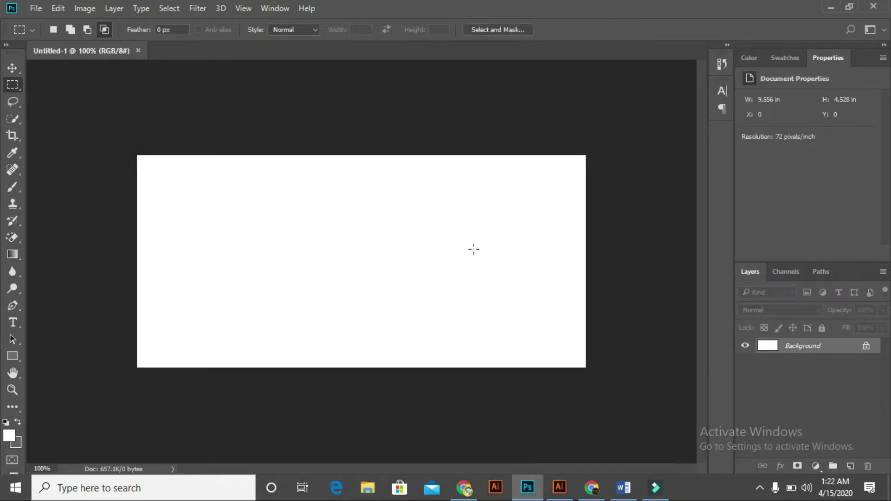
Step: Paste the copied shapes image as a layer above the unlocked background and make the pasted layer active
key("ctrl+v")
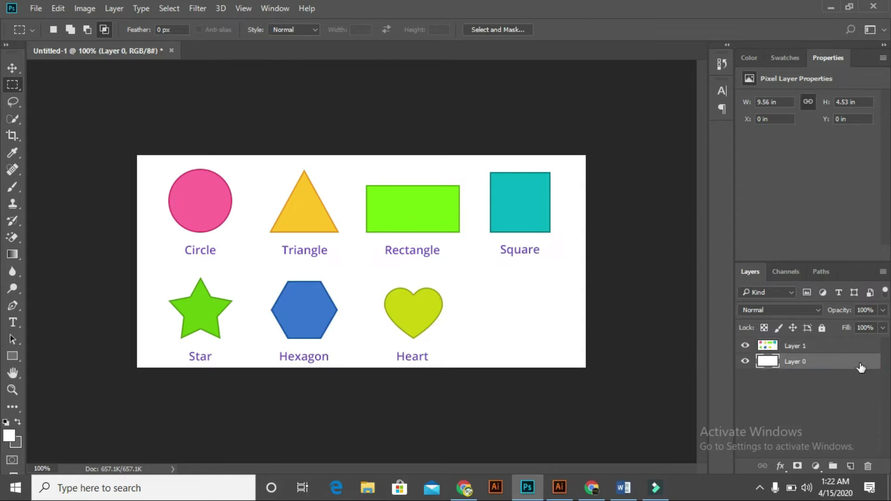
left_click(841, 349)
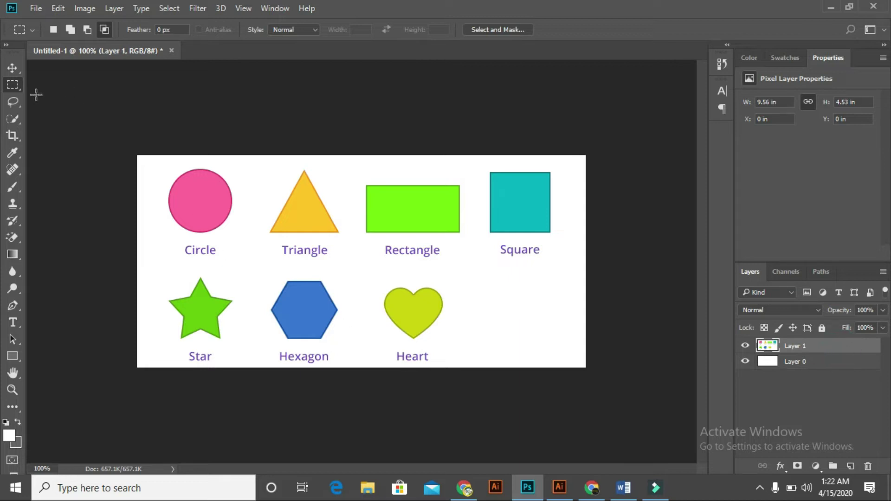
Step: Select the green rectangle shape with a rectangular marquee drawn along its edges
left_click(14, 82)
left_click(11, 86)
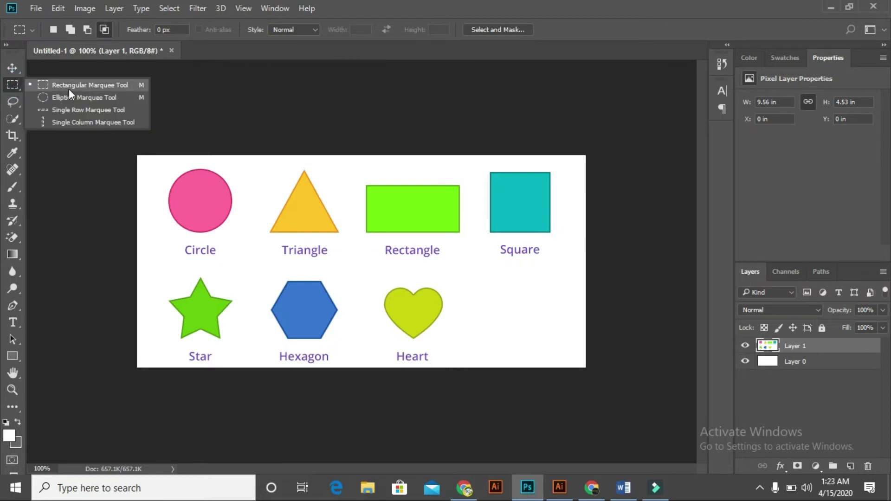
left_click(69, 88)
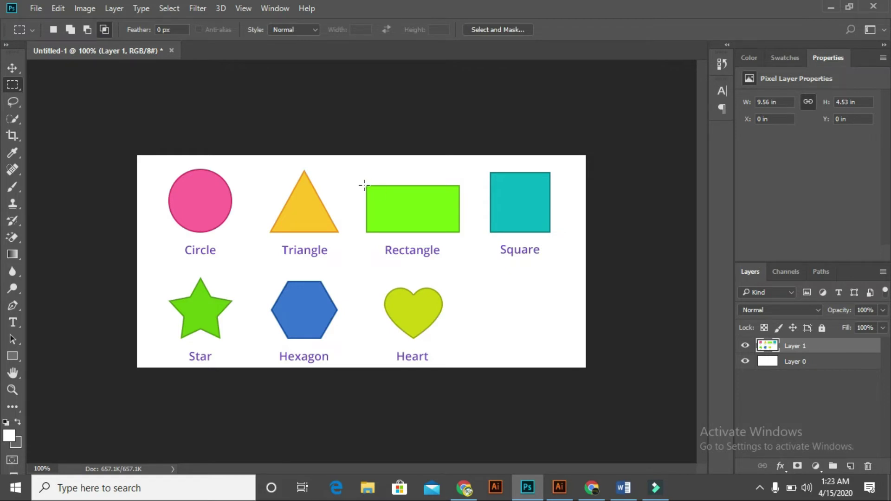
left_click_drag(367, 185, 463, 234)
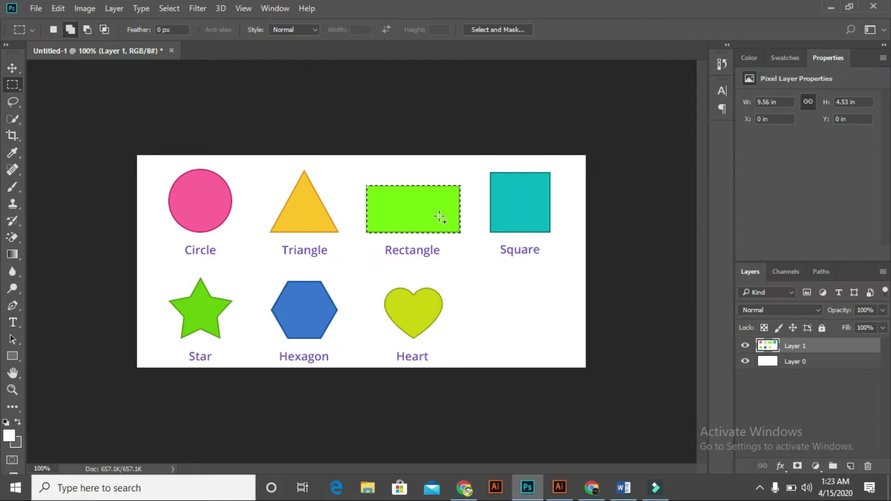
key("shift+F5")
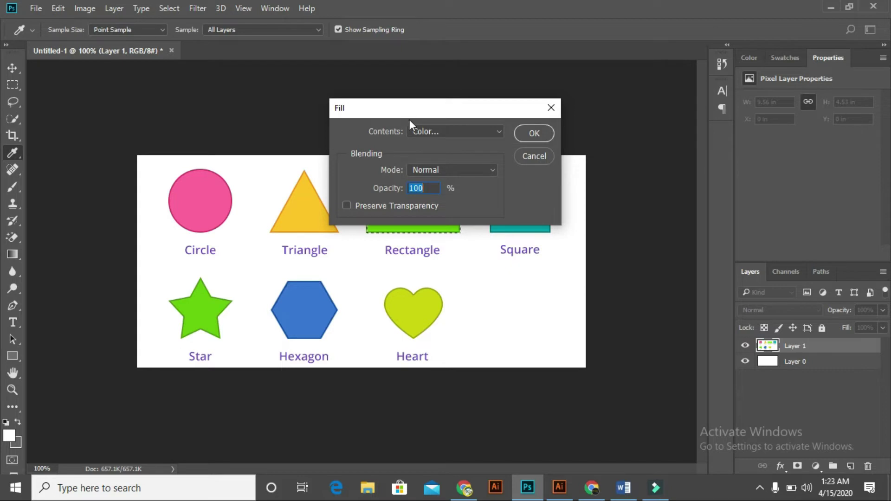
left_click(495, 132)
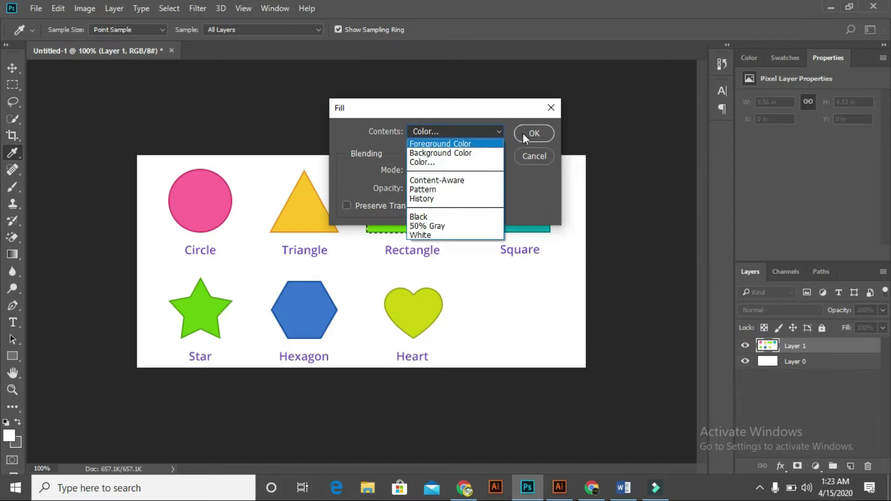
left_click(442, 163)
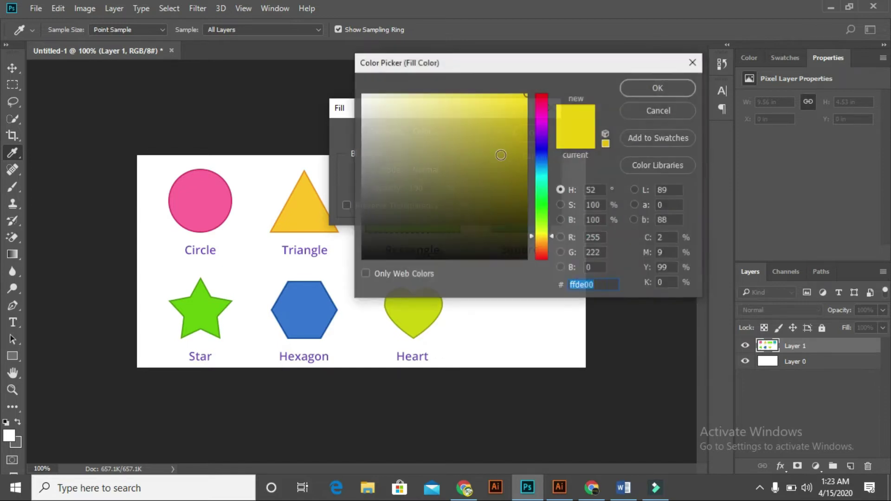
left_click(667, 89)
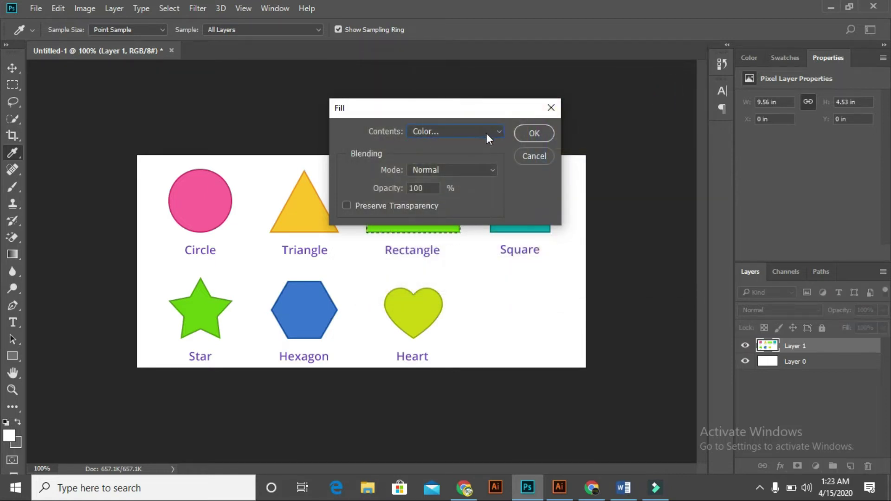
left_click(550, 108)
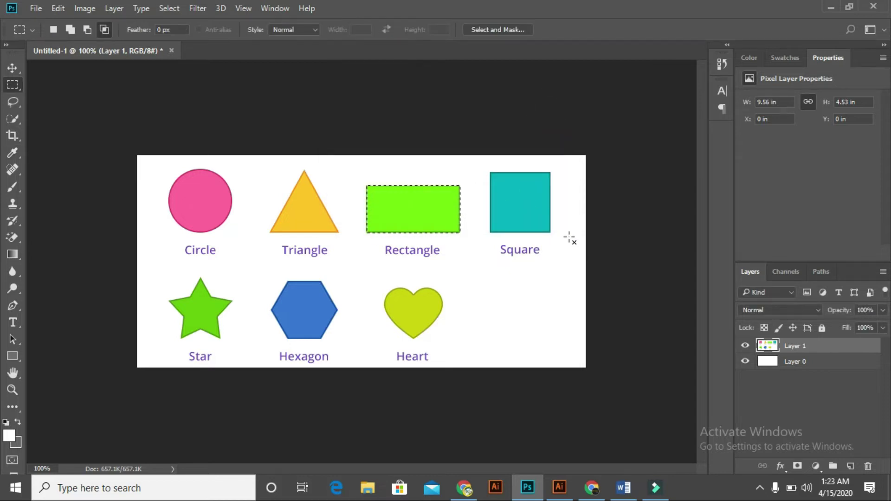
Step: Fill the selected green rectangle with the yellow colour ffde00 in Normal mode at 100% opacity
key("shift+F5")
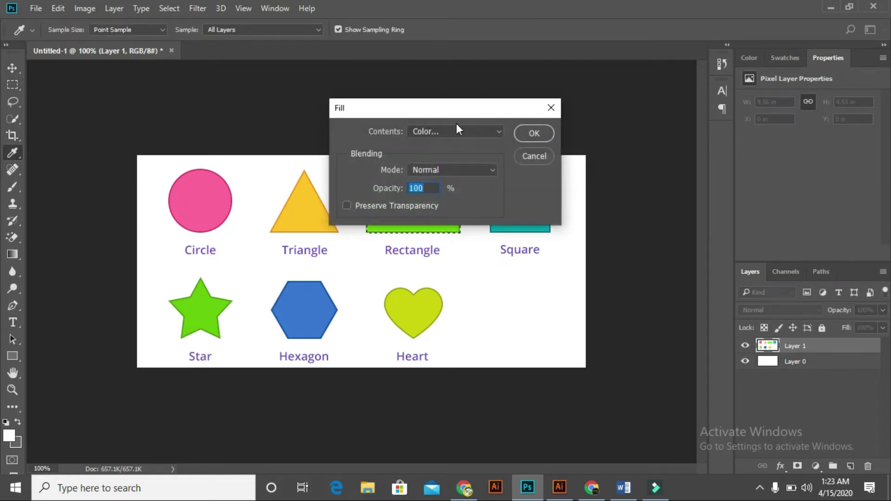
left_click(531, 134)
key("m")
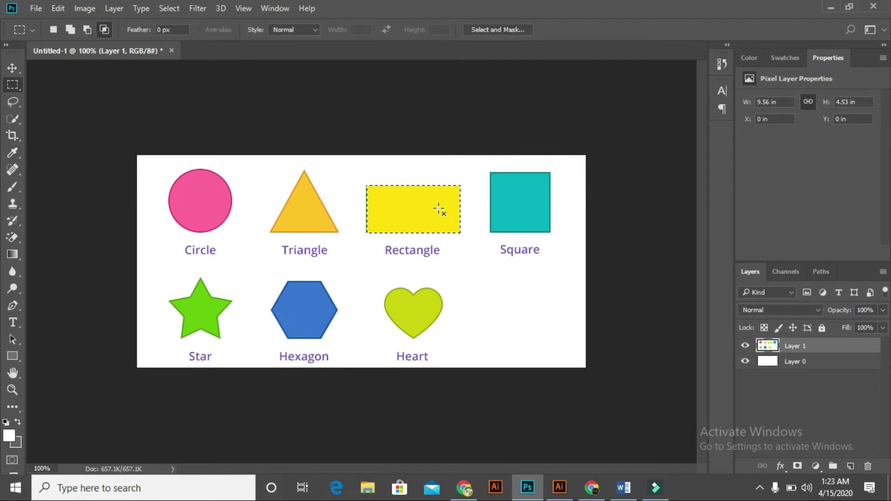
Step: Fill the selected rectangle with blue 0c28fd in Normal mode at 100% opacity and clear the selection
key("shift")
key("shift+F5")
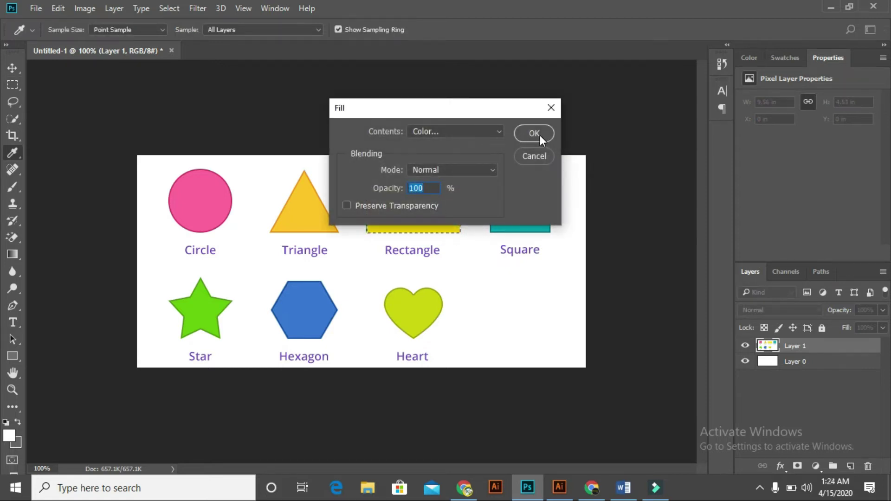
left_click(481, 132)
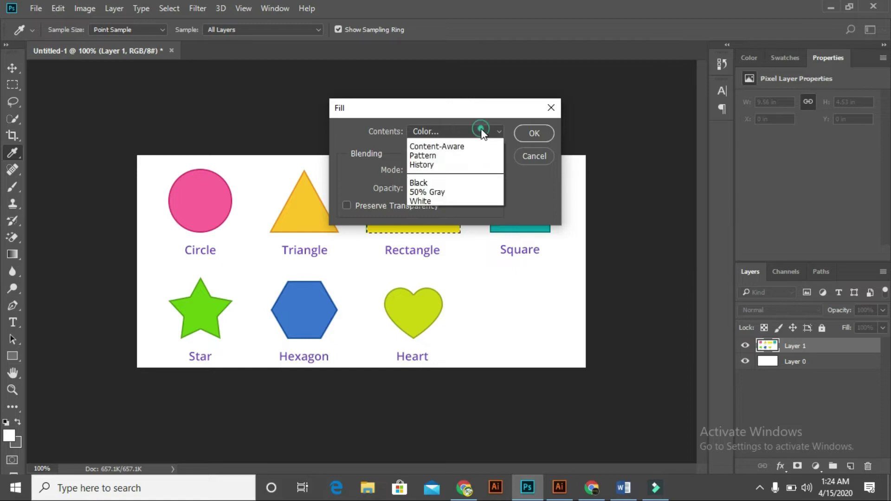
left_click(469, 162)
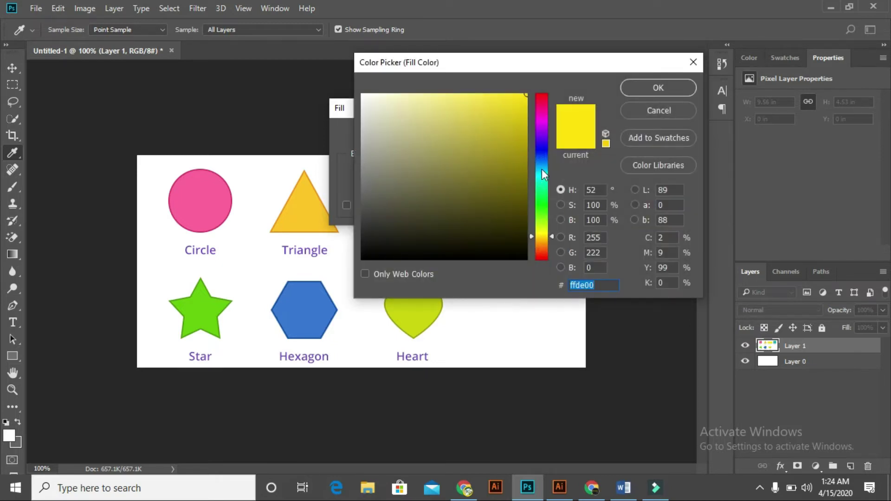
left_click(542, 152)
mouse_move(513, 107)
left_mouse_down()
mouse_move(480, 97)
mouse_move(519, 95)
left_mouse_up()
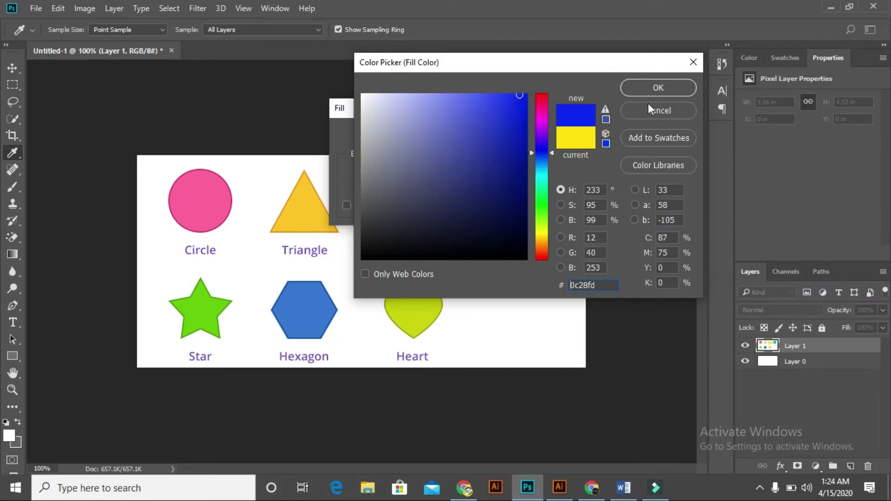
left_click(647, 88)
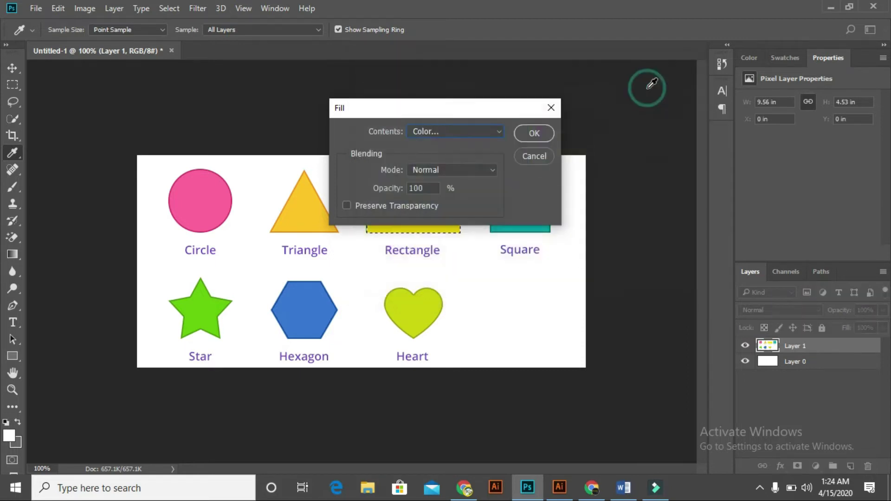
left_click(535, 133)
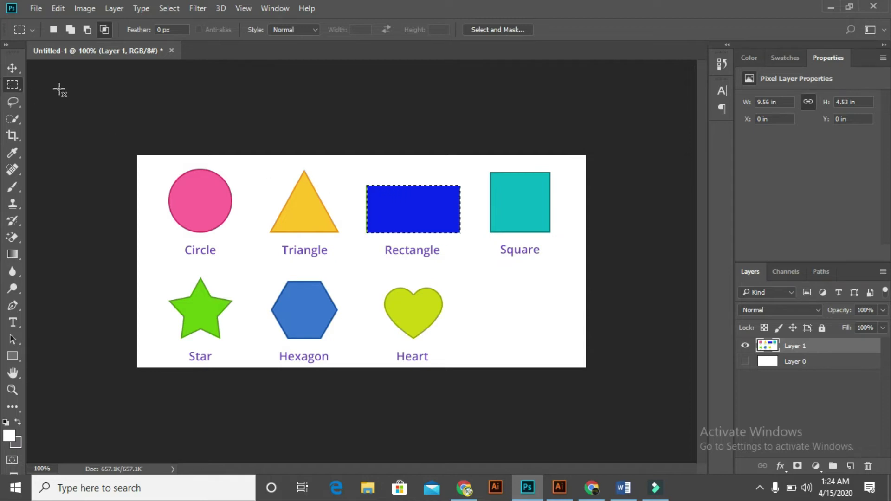
key("ctrl+d")
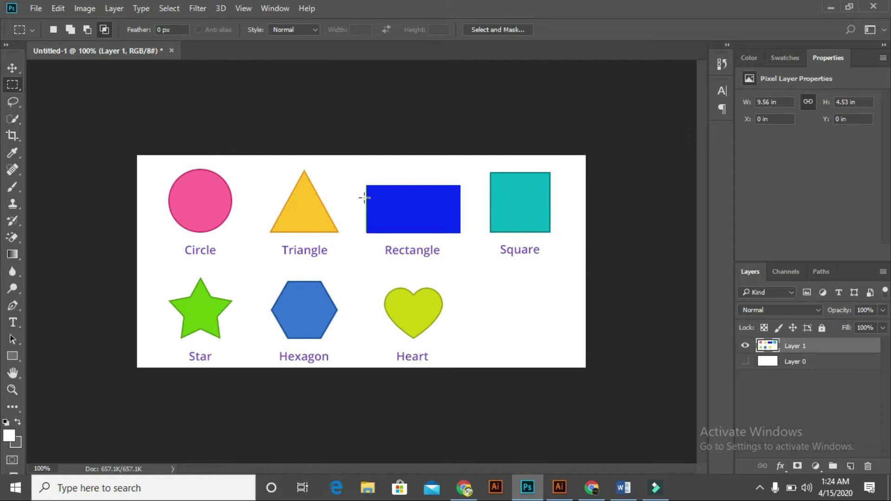
Step: Select the lower part of the blue rectangle with a rectangular marquee and add its remaining upper strip to the selection
left_click_drag(367, 197, 460, 234)
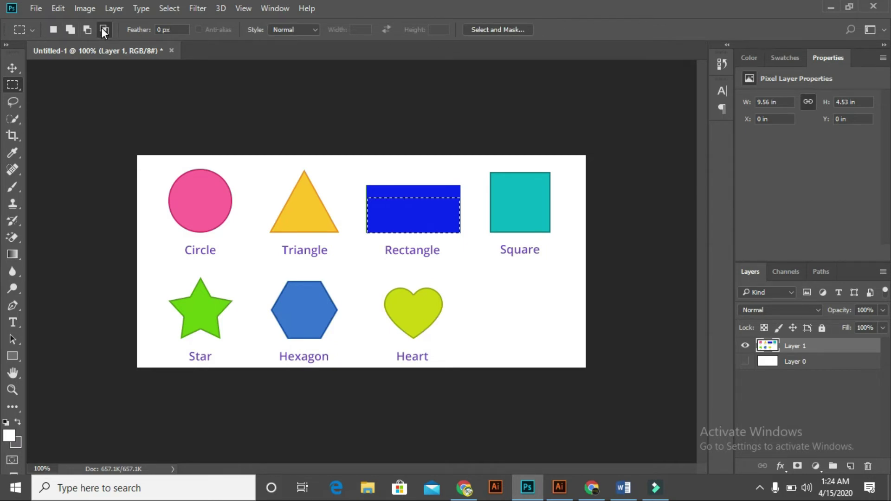
left_click(70, 29)
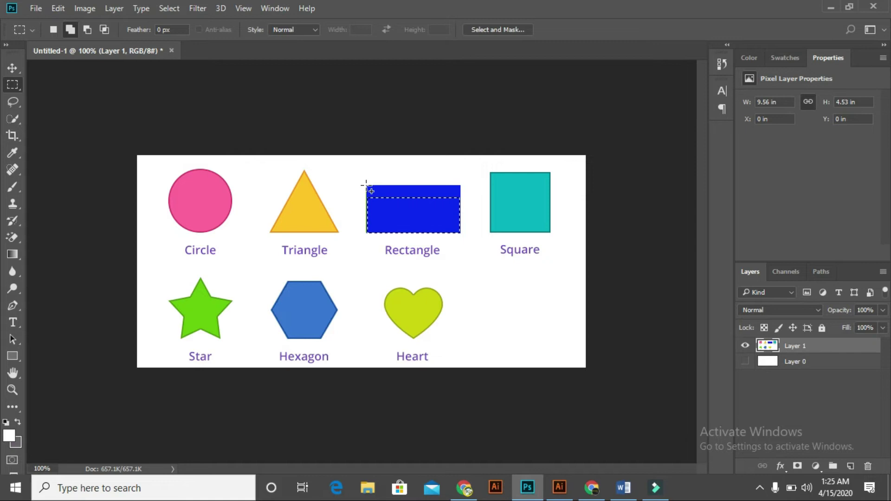
left_click_drag(367, 184, 459, 204)
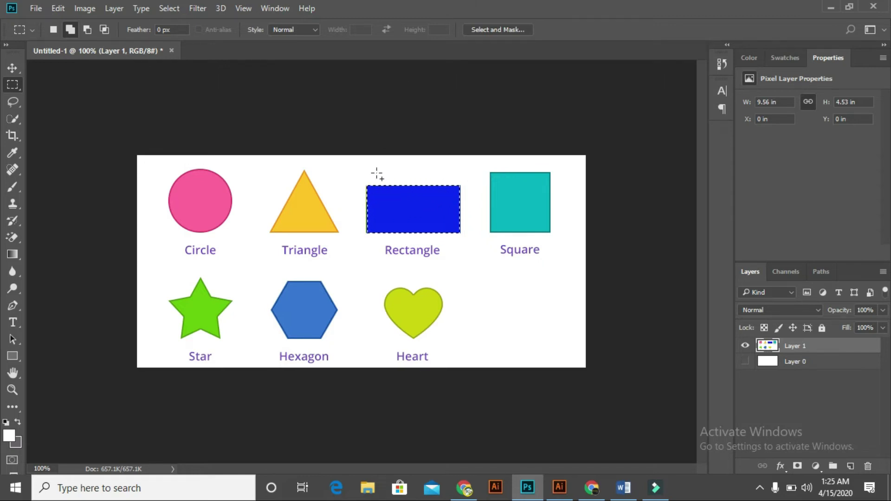
Step: Replace the selection with a marquee spanning the blue rectangle and the white space above, and subtract the strip above the shape
key("ctrl+d")
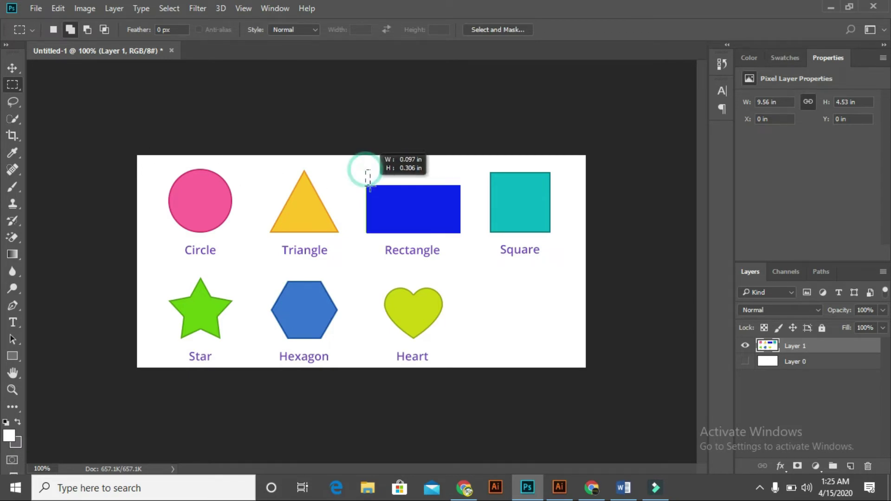
left_click_drag(426, 227, 461, 231)
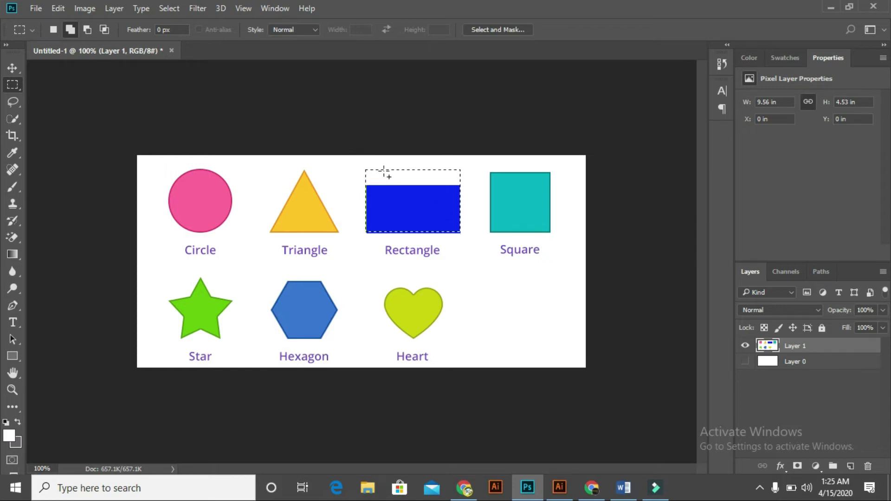
left_click(88, 29)
left_click_drag(358, 161, 465, 184)
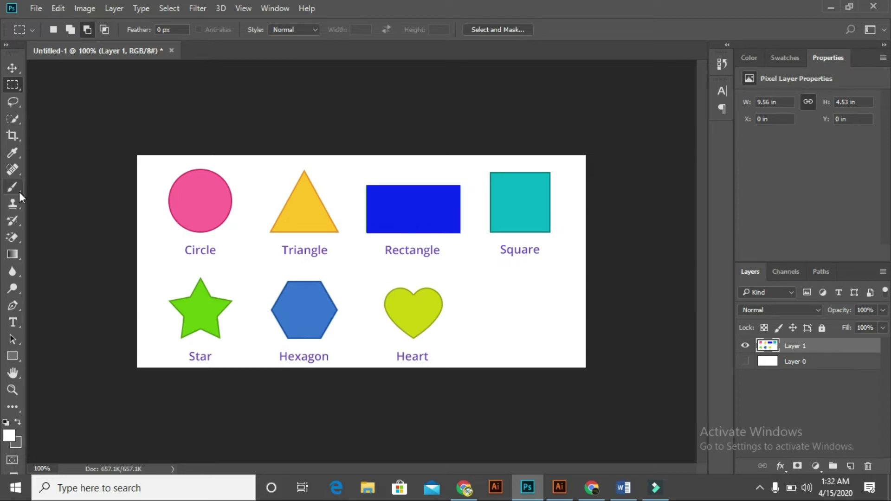
left_click(760, 488)
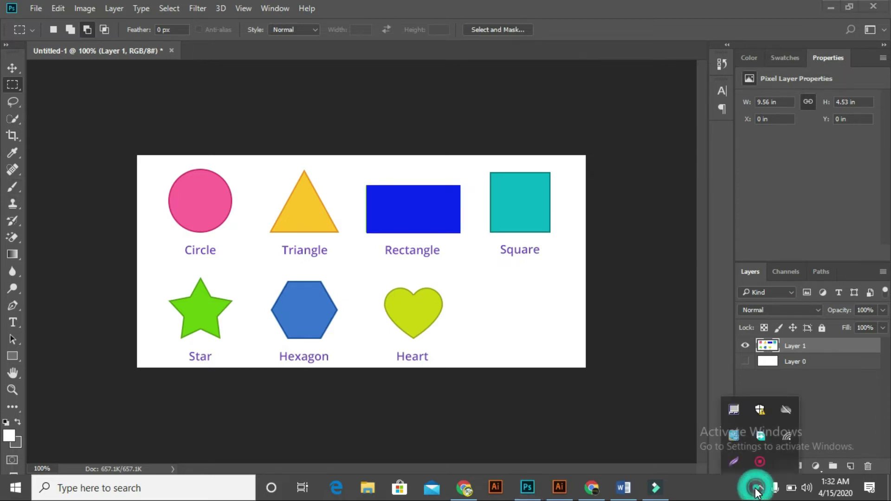
left_click(14, 84)
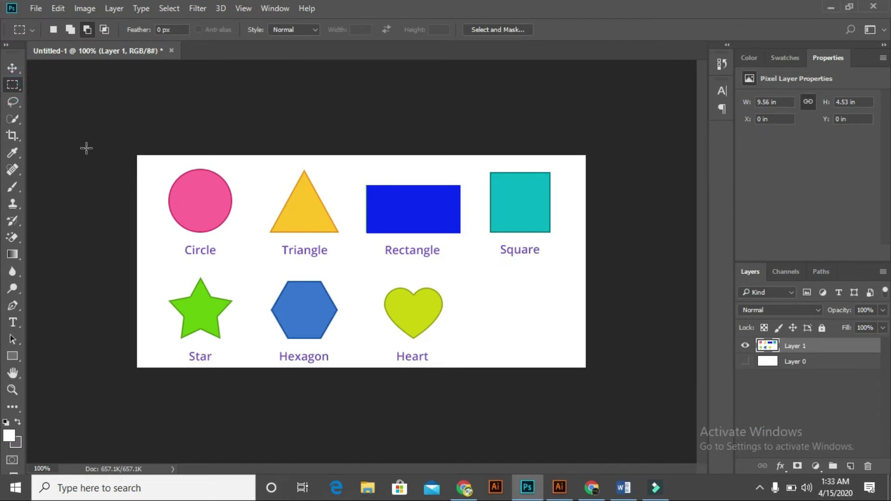
Step: Draw a new rectangular marquee over the blue rectangle with a margin above it and subtract a band across its top edge
left_click(18, 84)
left_click_drag(357, 172, 459, 236)
left_click(87, 30)
left_click_drag(347, 163, 464, 189)
Step: Draw a fresh marquee loosely around the blue rectangle and intersect it with a horizontal band across the shape's middle
key("ctrl+d")
left_click_drag(357, 168, 464, 246)
left_click(104, 29)
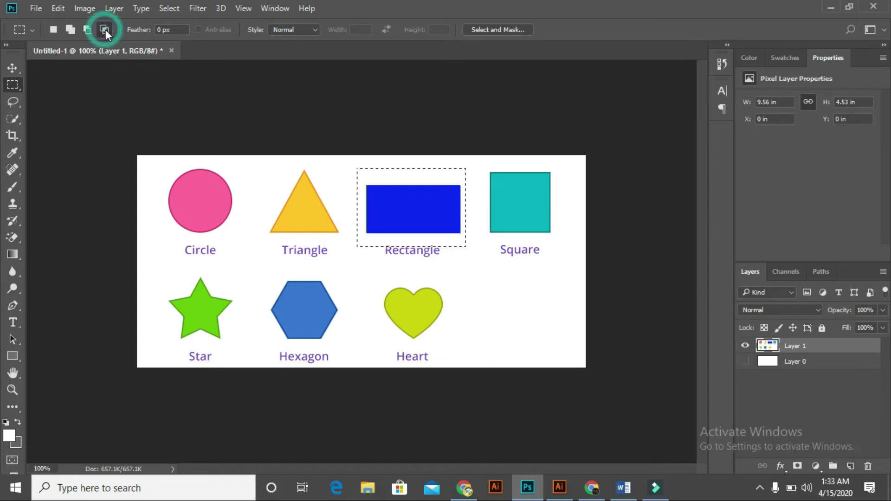
left_click_drag(359, 194, 466, 225)
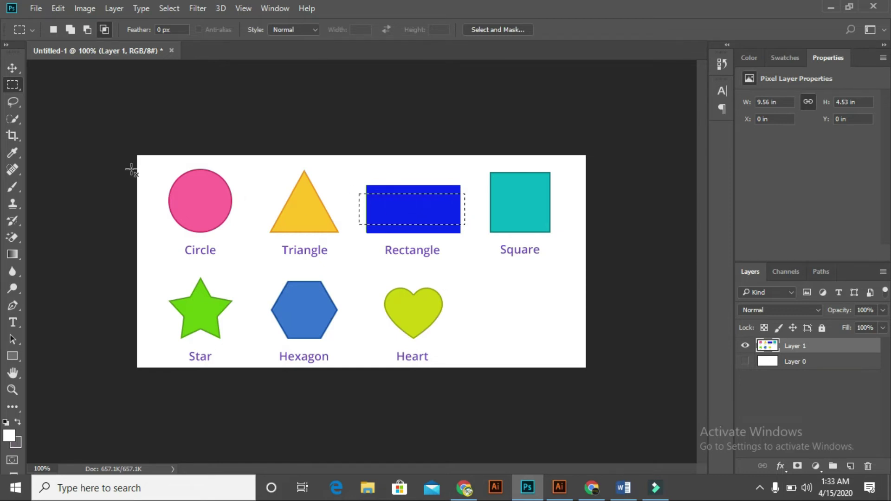
Step: Select the teal square with the Rectangular Marquee tool in New selection mode, tracing its edges
right_click(12, 89)
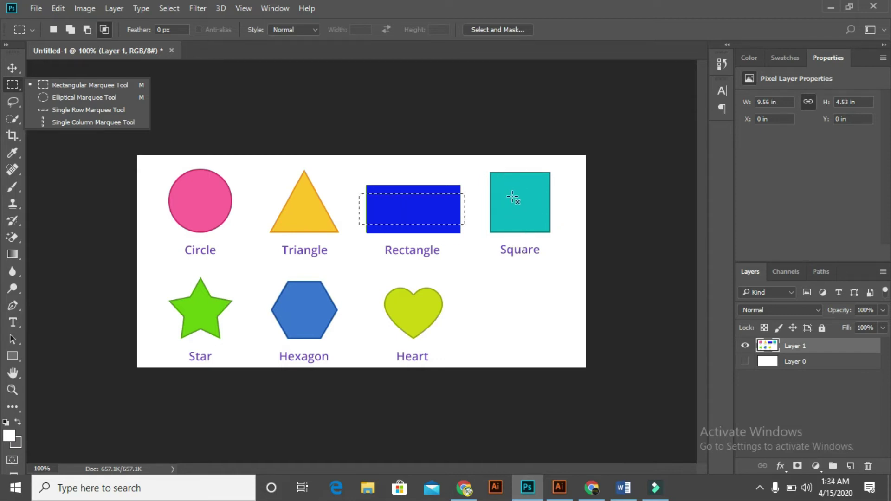
left_click(53, 83)
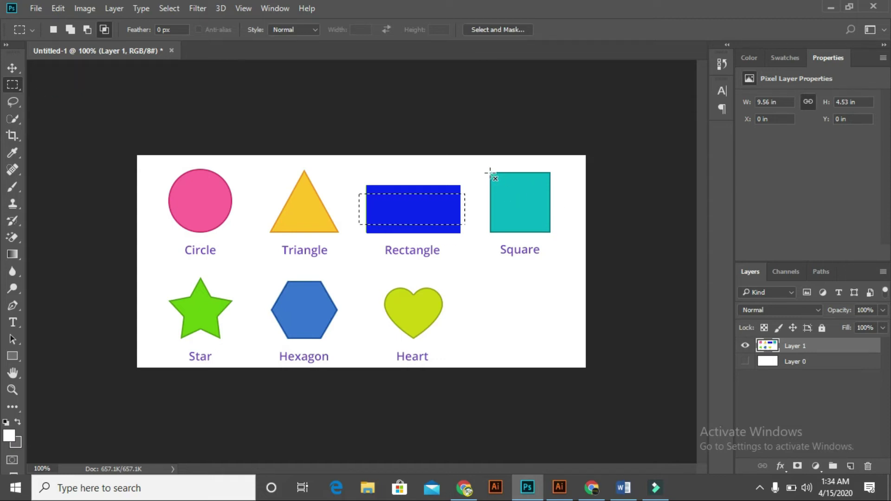
left_click(55, 28)
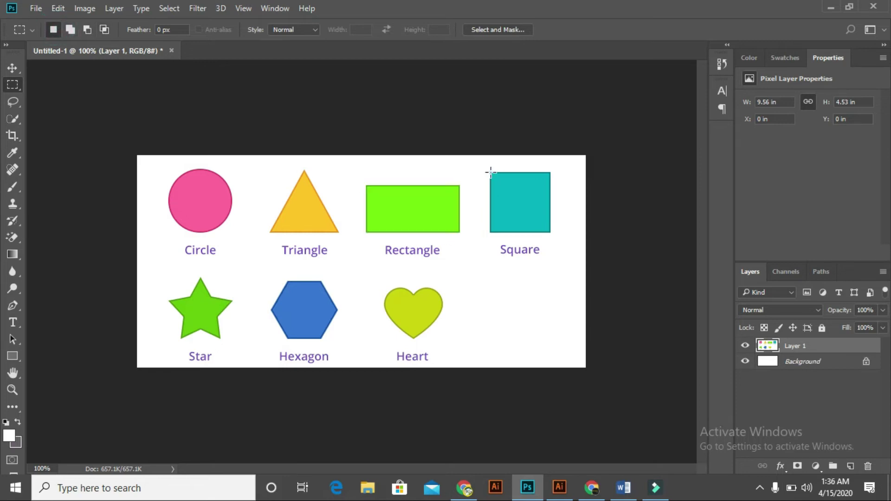
left_click_drag(491, 172, 551, 232)
Step: Fill the selected square with the previously used blue 0c28fd in Normal mode at 100% opacity
key("shift")
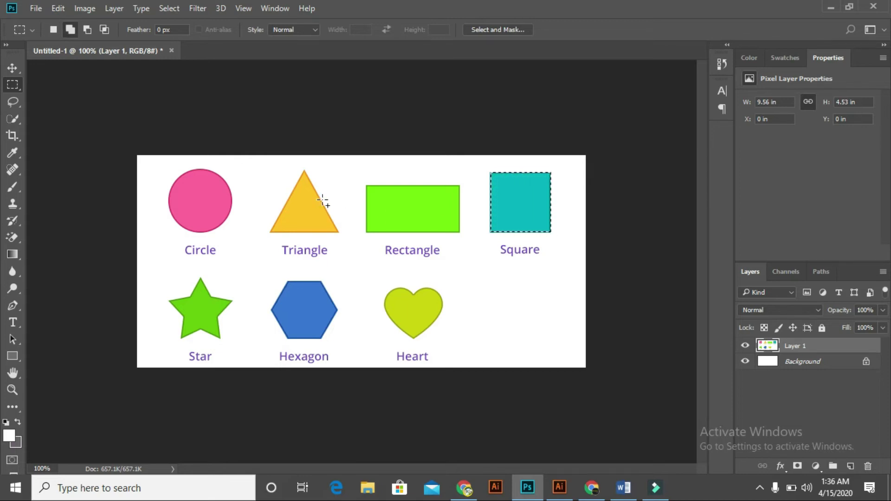
key("shift+F5")
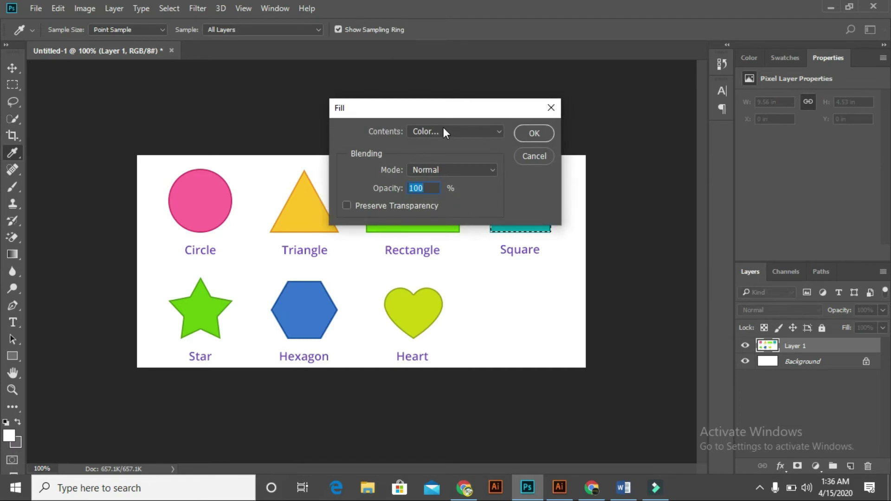
left_click(534, 133)
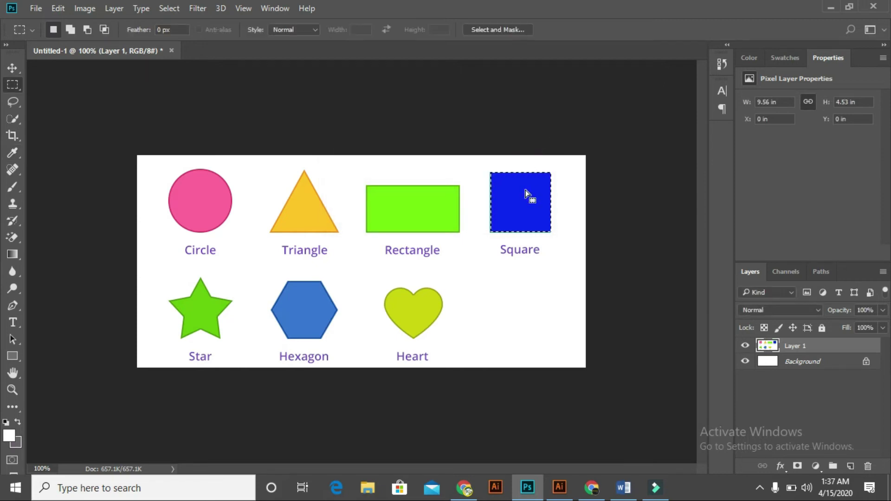
Step: Fill the selected square with a light yellow-green colour in Normal mode at 100% opacity
key("shift+F5")
left_click(467, 131)
left_click(468, 164)
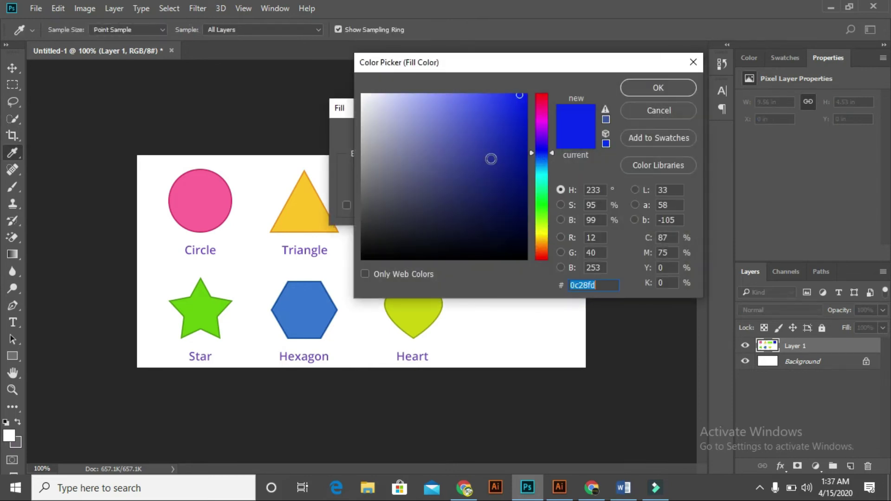
left_click(542, 226)
left_click_drag(503, 131, 495, 96)
left_click(663, 88)
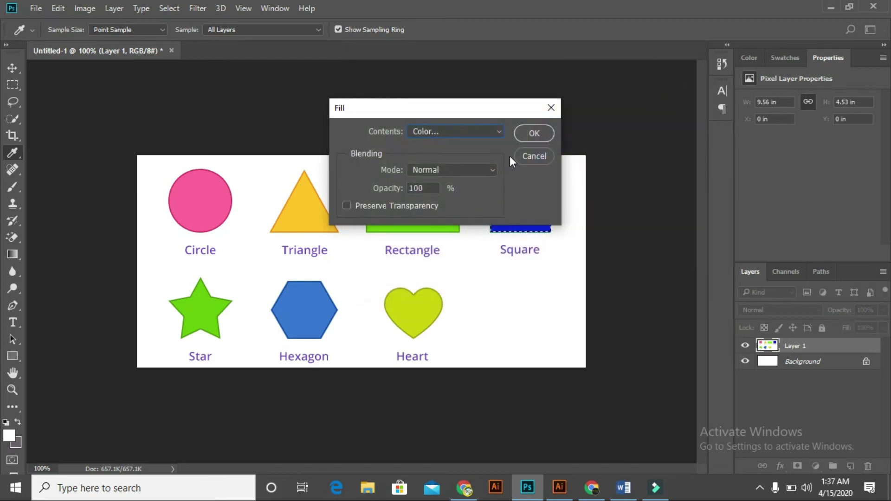
left_click(527, 133)
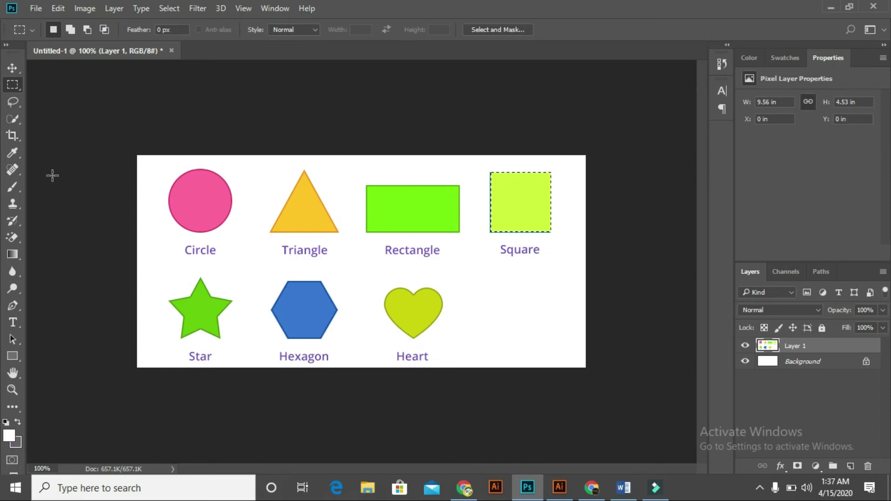
Step: Select the pink circle with a circular Elliptical Marquee about 1.4 in wide, drawn outward from the circle's centre
right_click(12, 87)
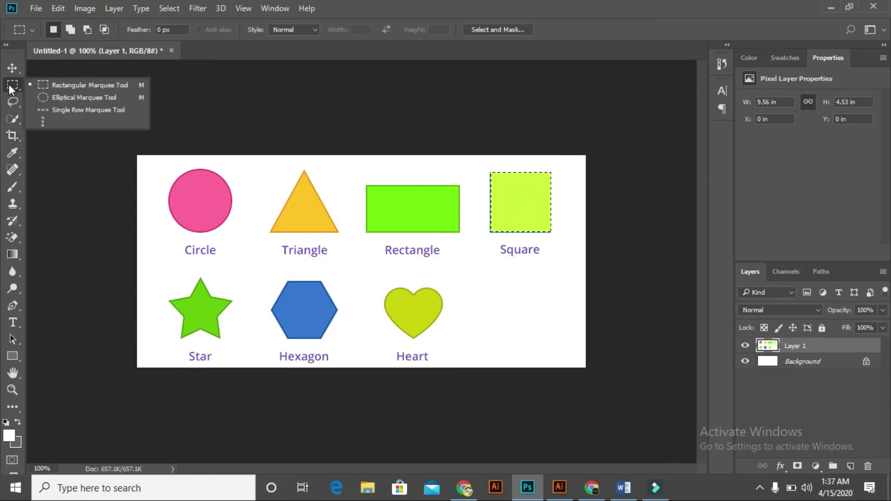
left_click(66, 98)
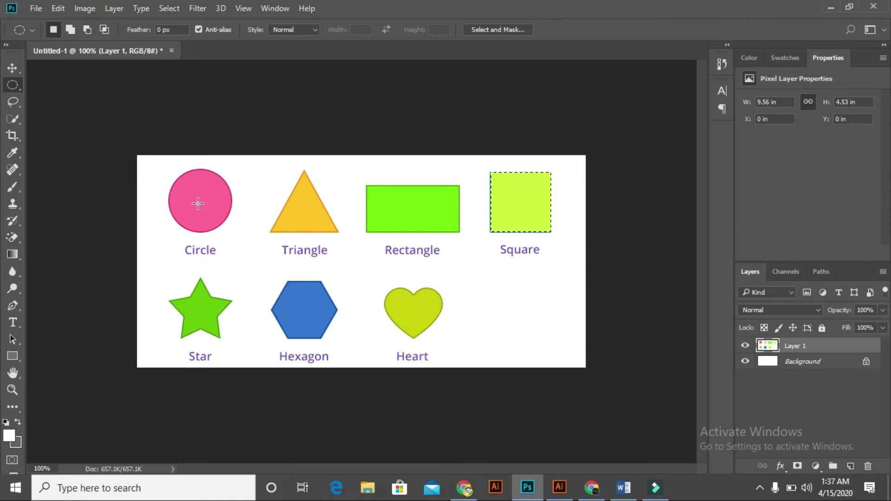
key("ctrl+plus")
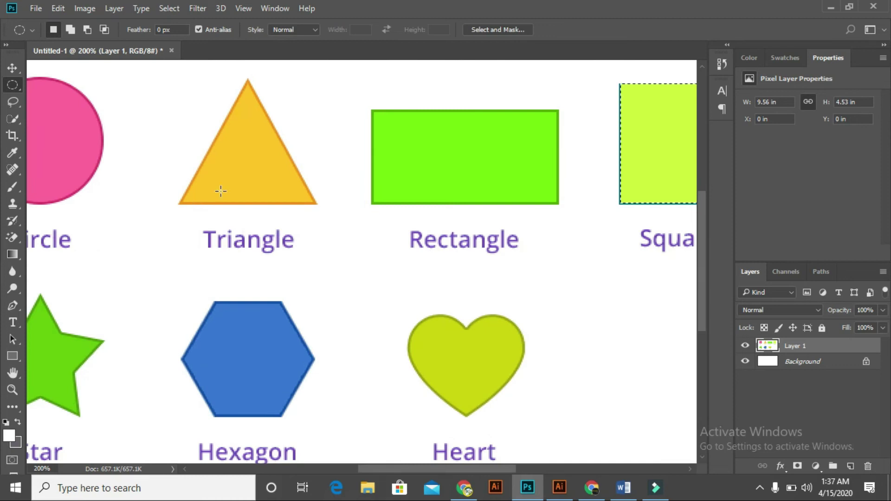
left_click_drag(476, 466, 405, 431)
scroll(381, 301, "up", 2)
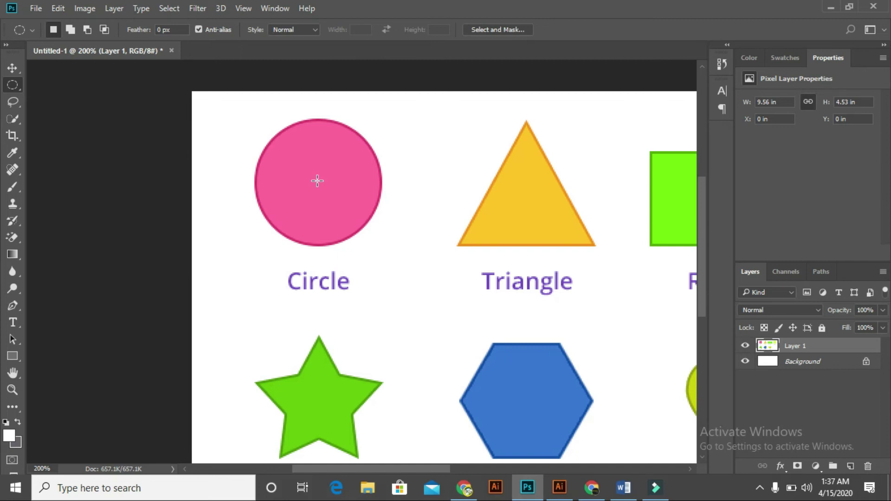
key("shift")
left_click(319, 181)
left_click_drag(318, 181, 383, 115)
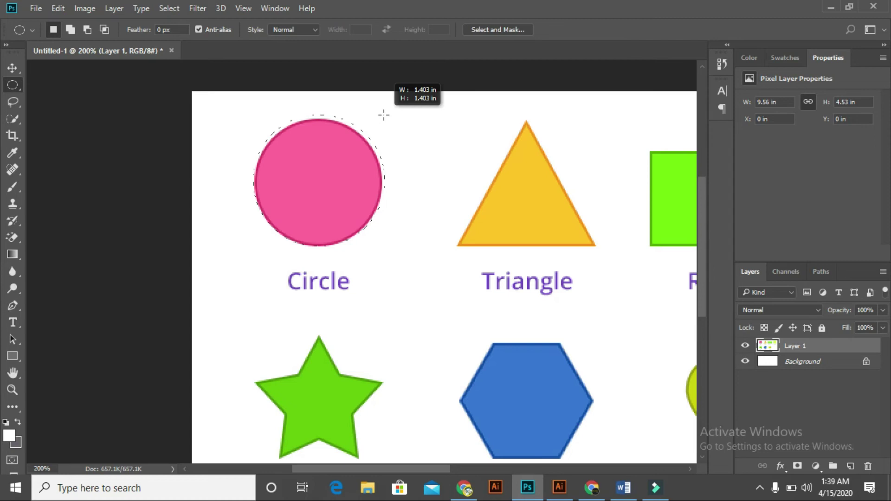
left_click_drag(383, 115, 384, 115)
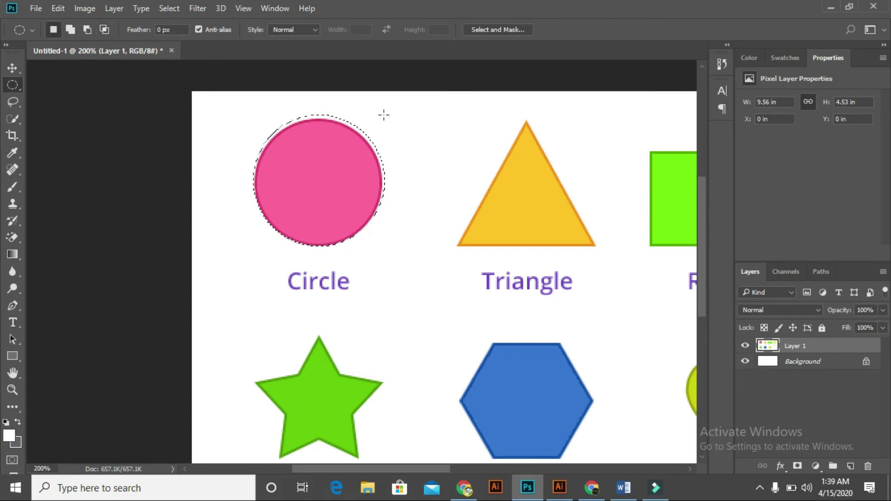
Step: Nudge the selected pink circle's pixels one step left and one step down overall
key("ctrl+Left")
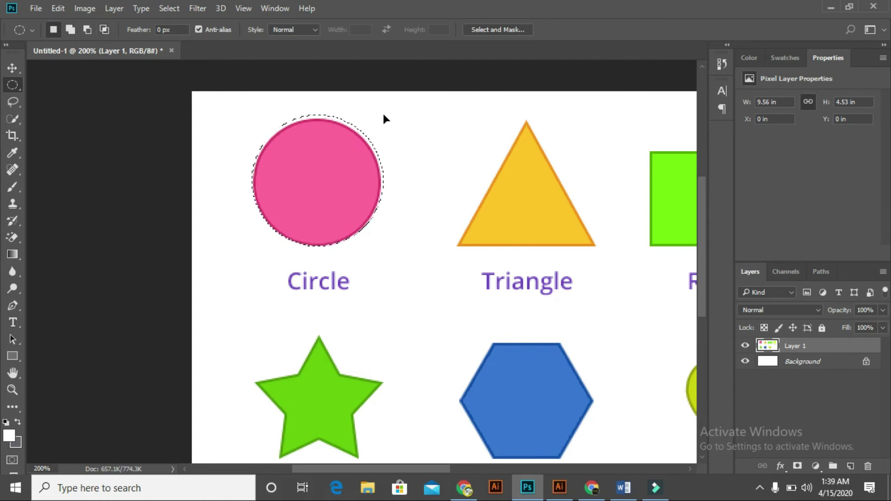
key("ctrl+Left")
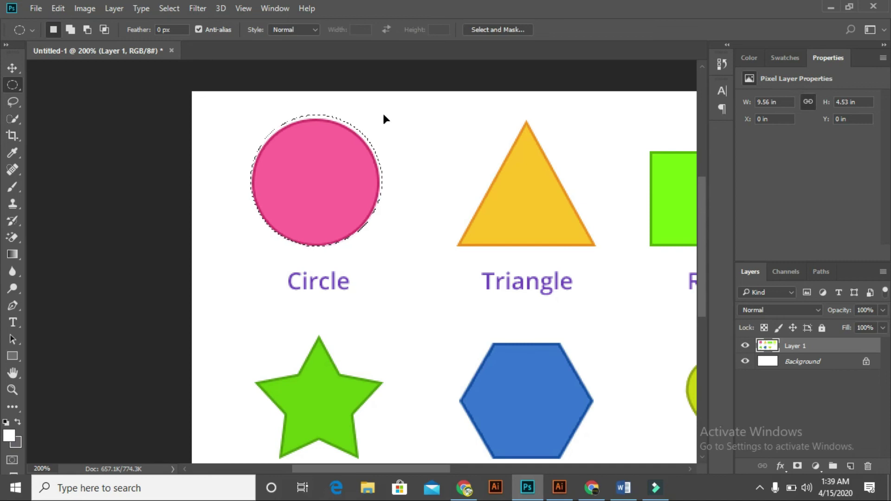
key("ctrl+Right")
key("ctrl+Down")
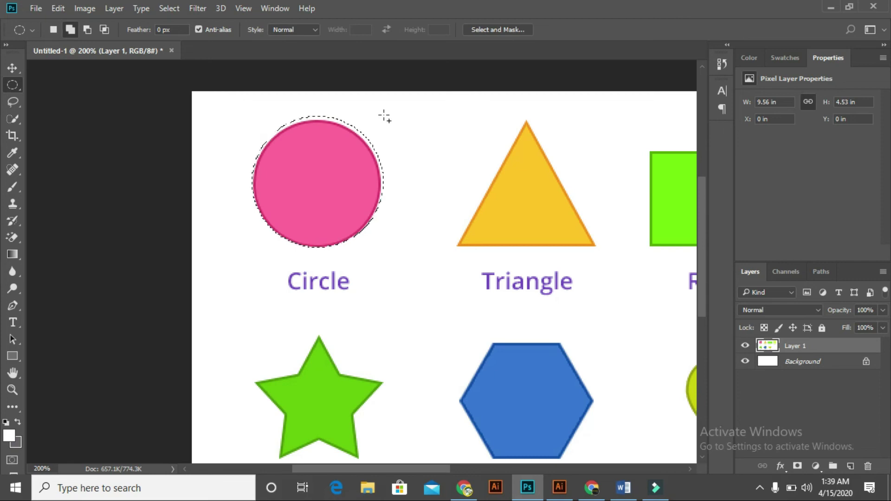
Step: Fill the selected circle with cyan 03eaf8 in Normal mode at 100% opacity and clear the selection
key("shift+F5")
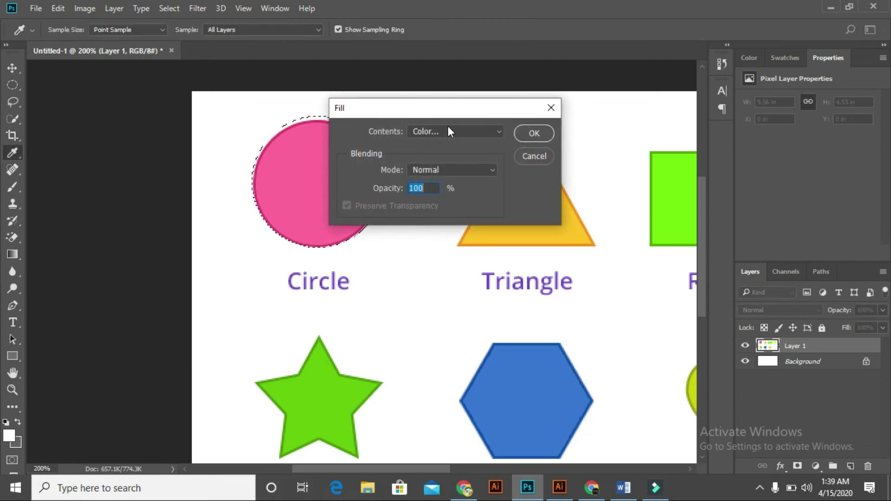
left_click(449, 127)
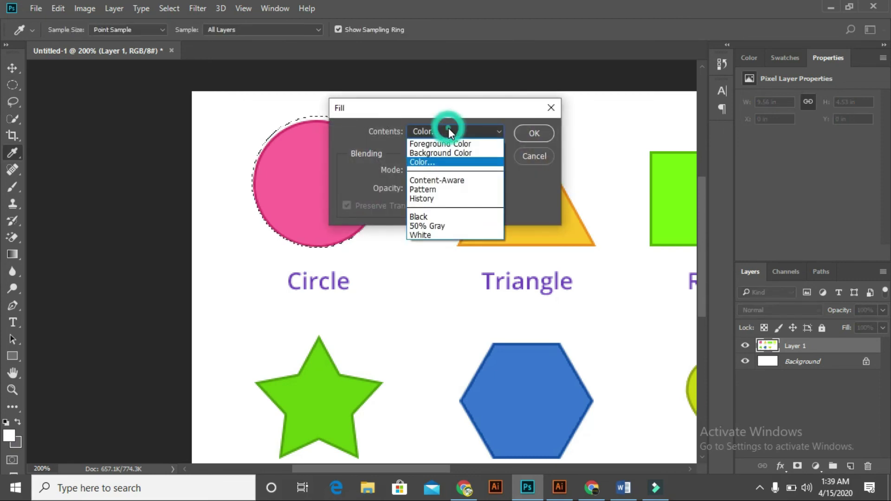
left_click(431, 163)
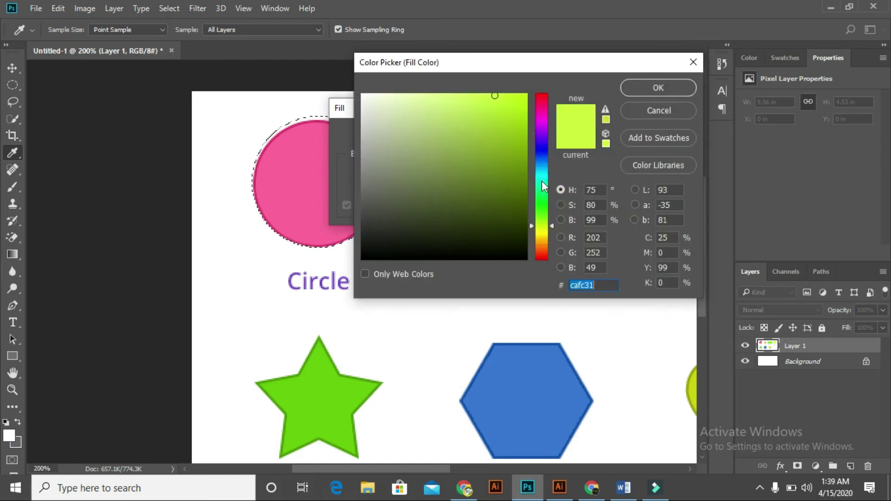
left_click(544, 175)
left_click_drag(522, 104, 525, 99)
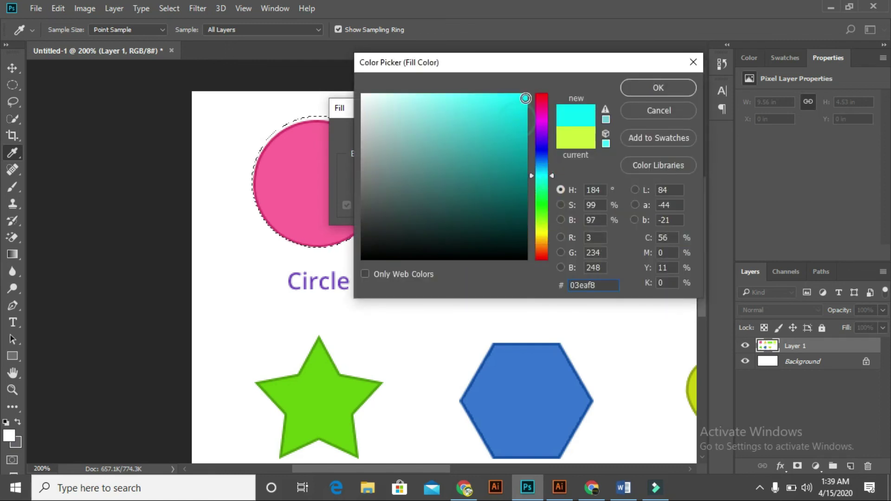
left_click(636, 85)
left_click(537, 134)
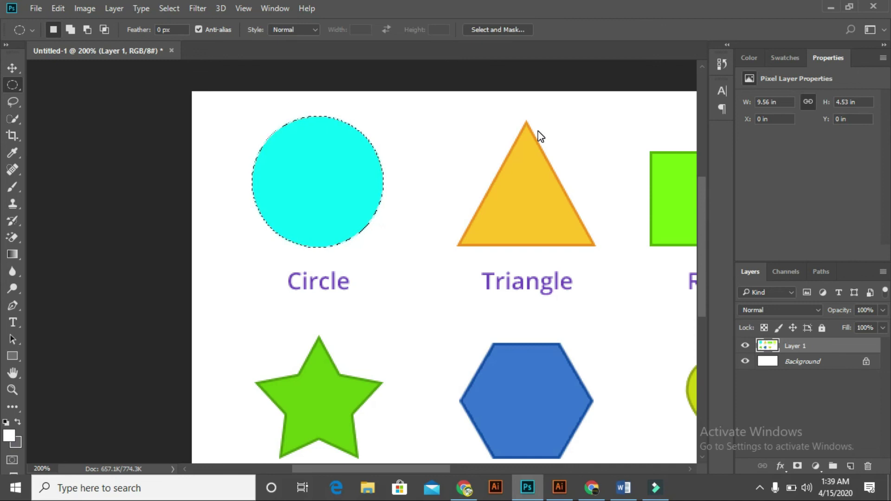
key("ctrl+d")
key("ctrl+minus")
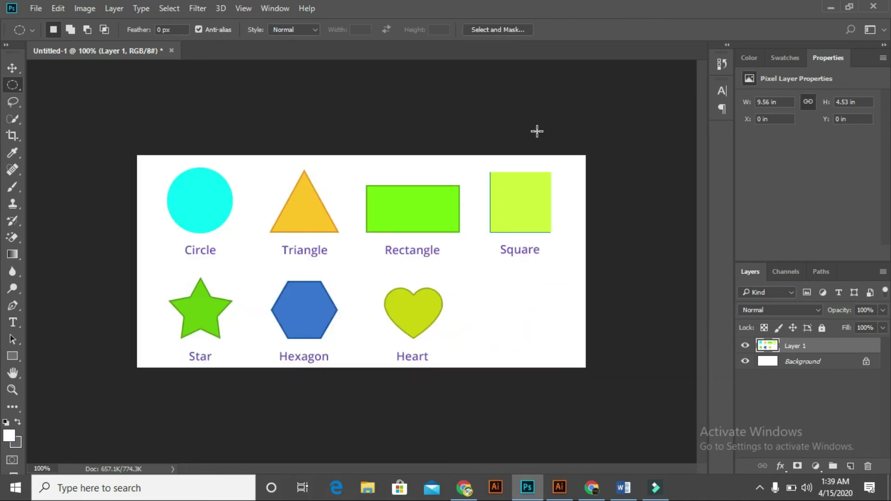